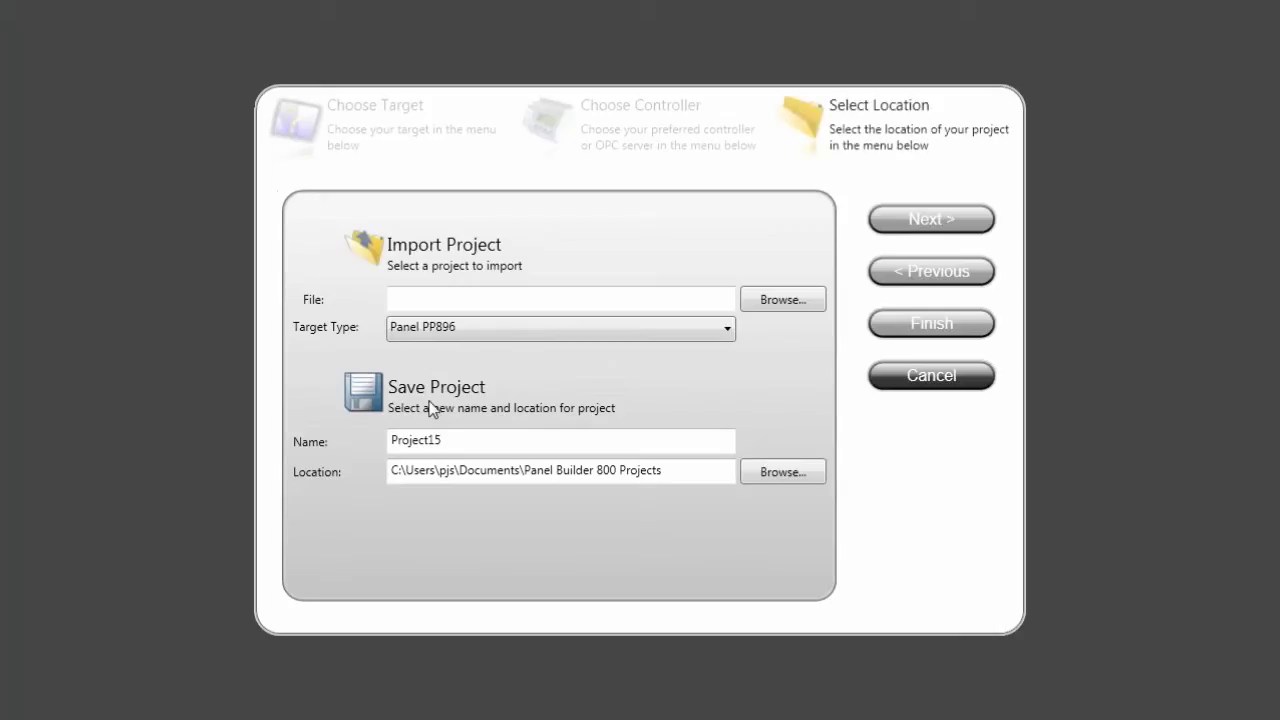
Step: Pick SampleApplication.pba from Desktop\WebTect\PP800 v5 as the project file to import
left_click(785, 302)
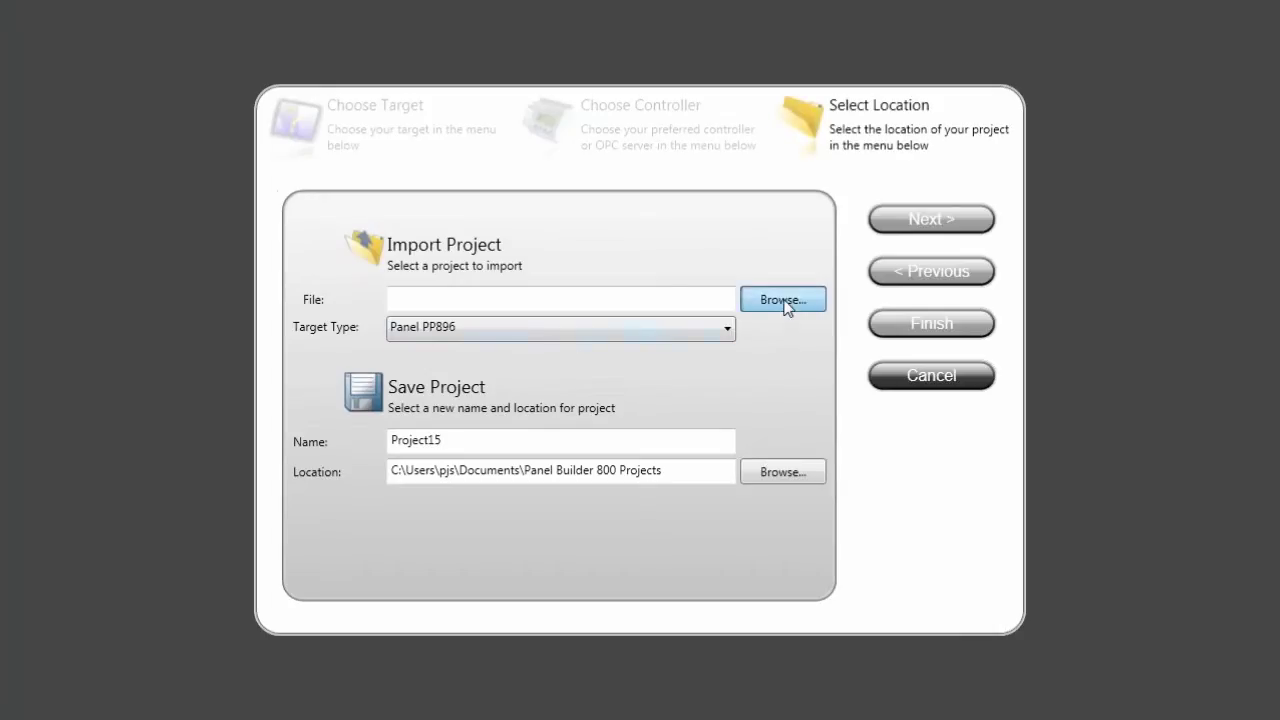
left_click(334, 223)
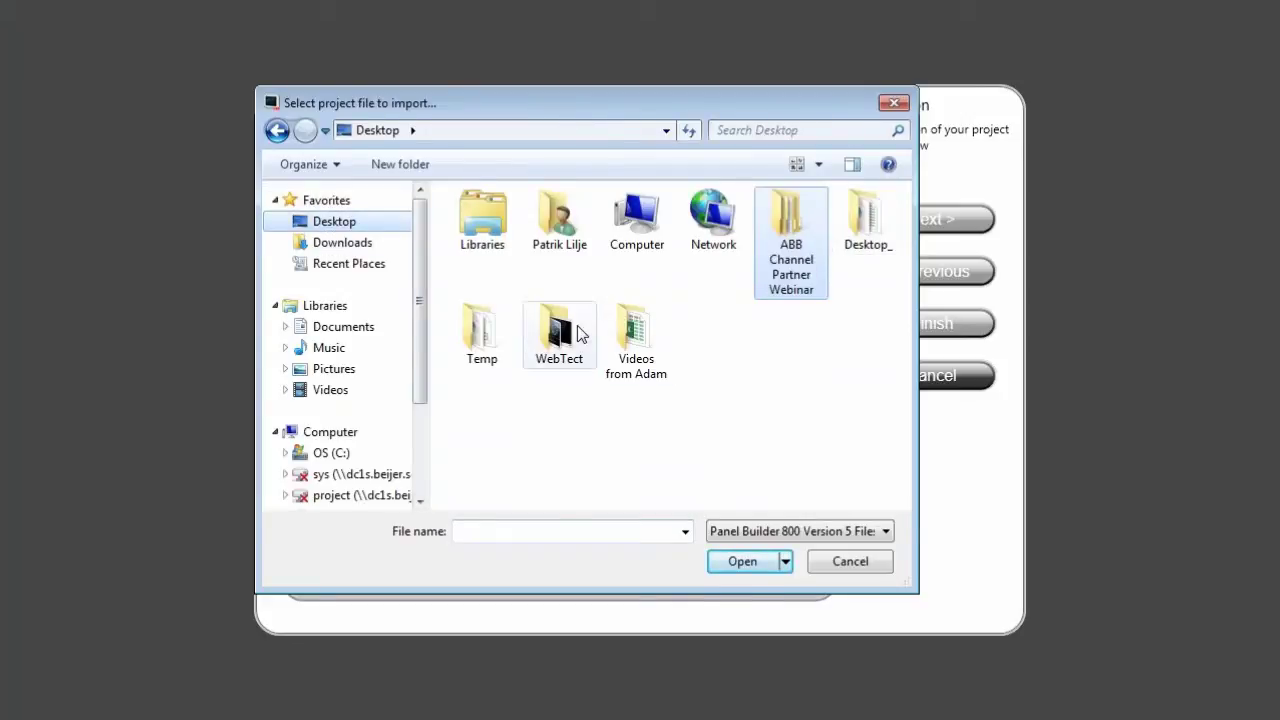
left_click(572, 334)
double_click(572, 334)
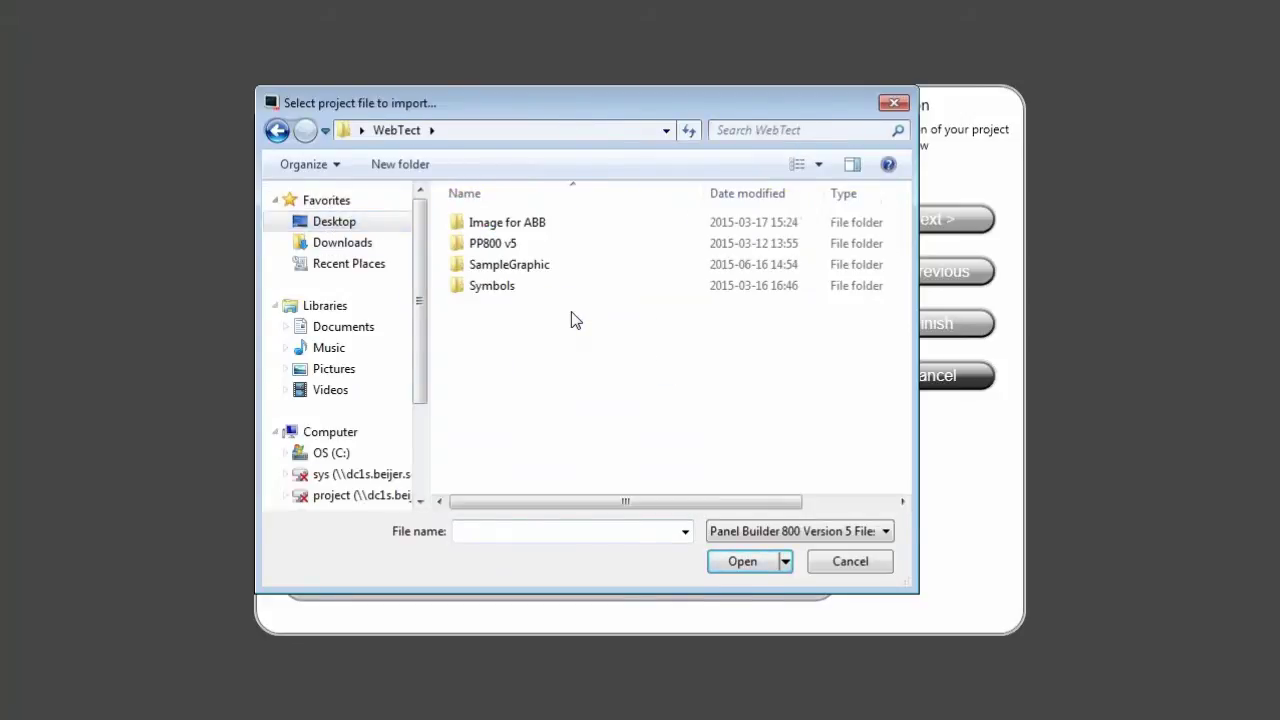
double_click(531, 246)
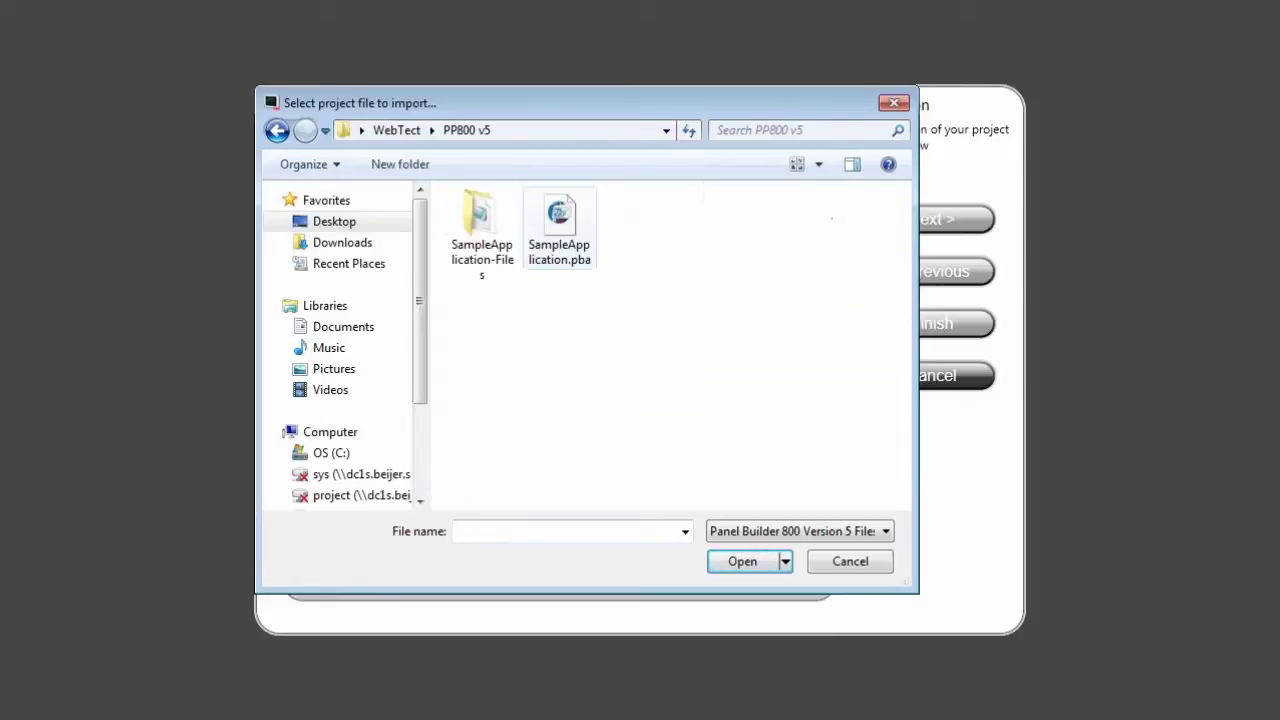
left_click(571, 225)
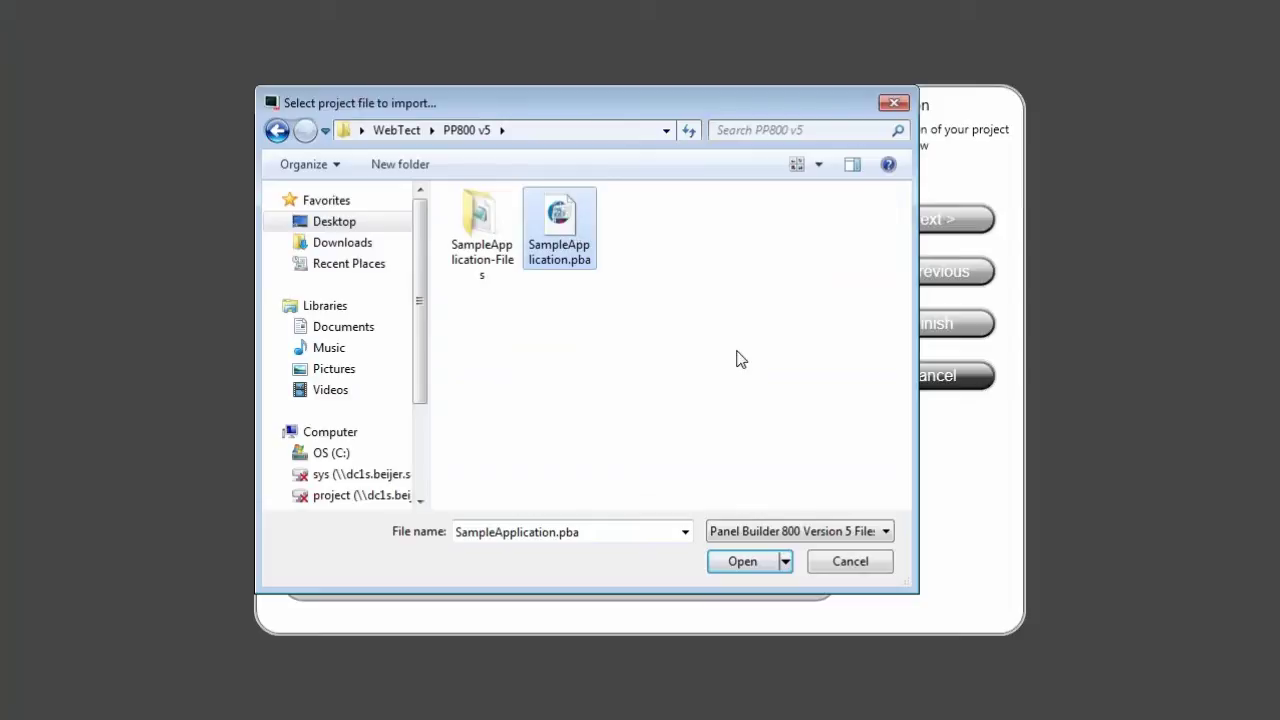
Step: Import SampleApplication.pba for target Panel PP877 under the project name ABB_Project_ToBeConverted
left_click(745, 561)
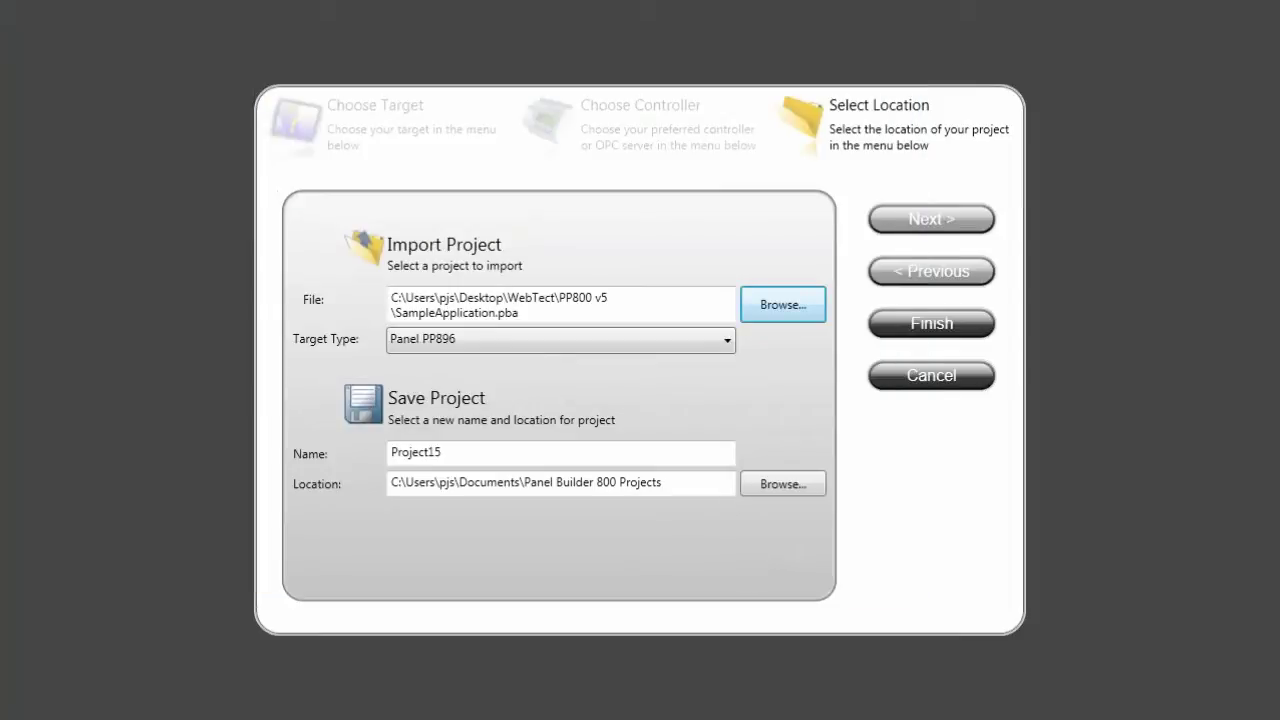
left_click(726, 345)
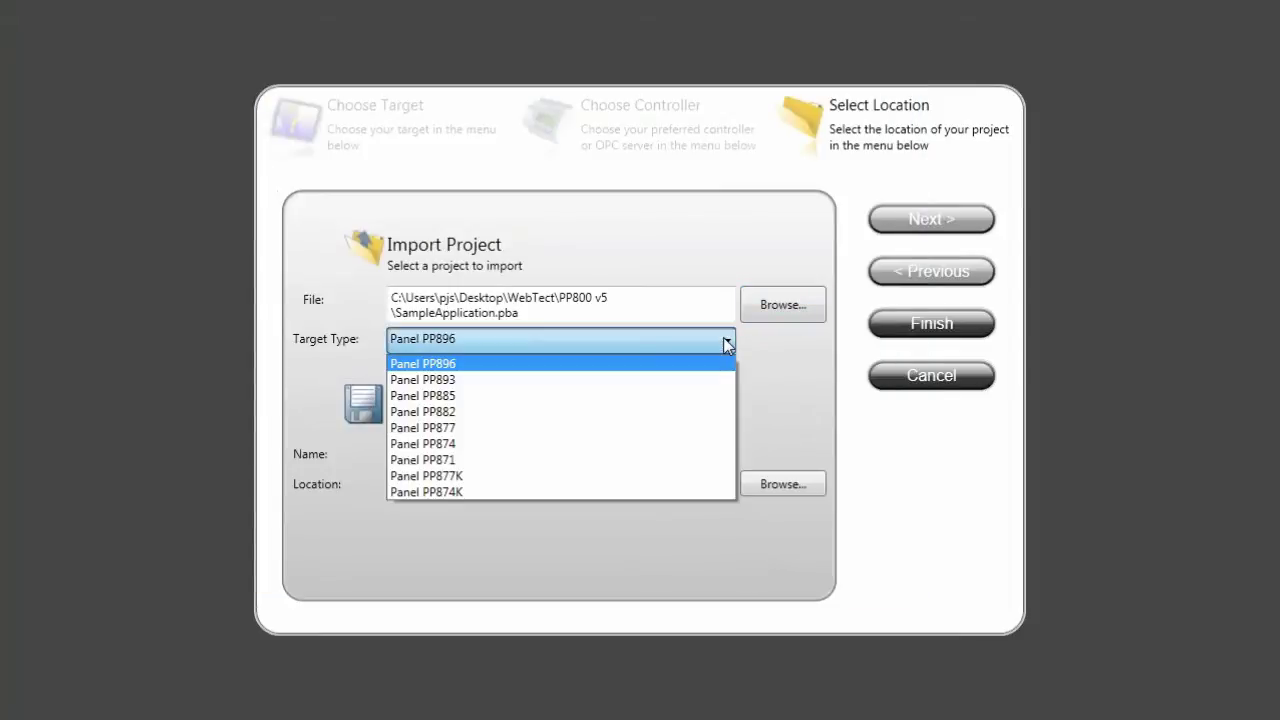
left_click(669, 428)
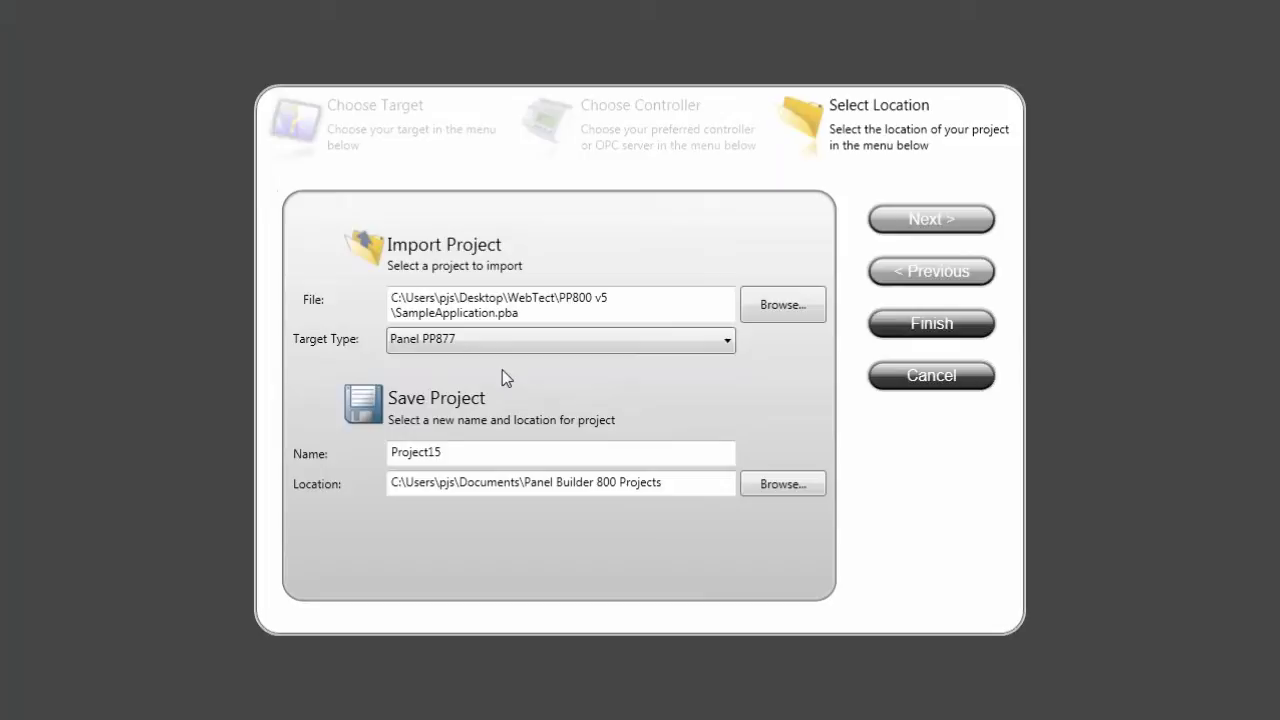
double_click(479, 452)
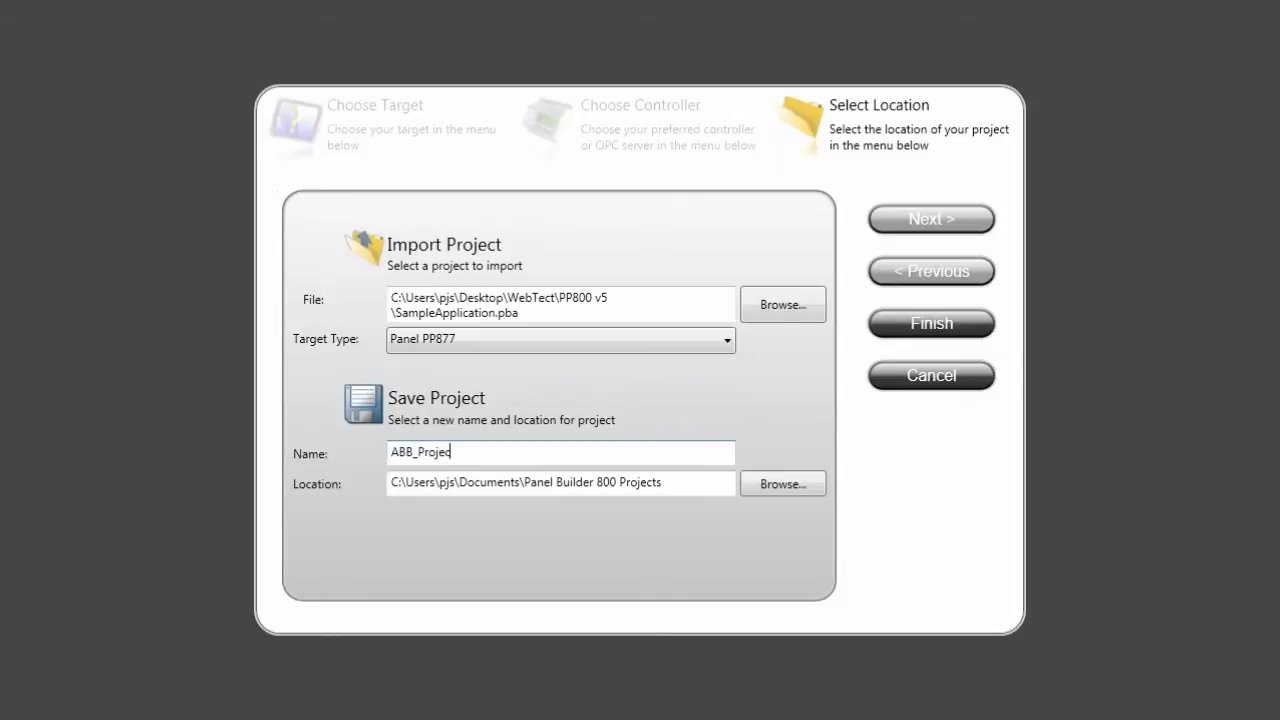
type("t_ToBeConverted")
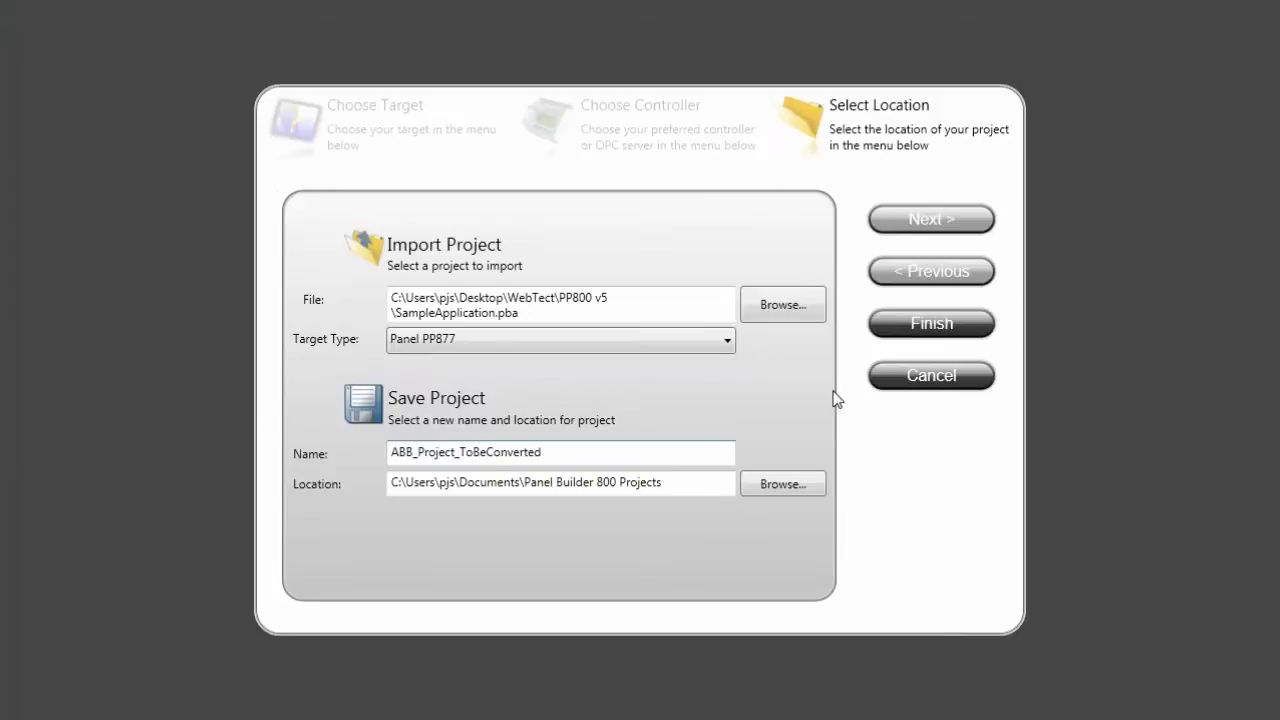
left_click(918, 322)
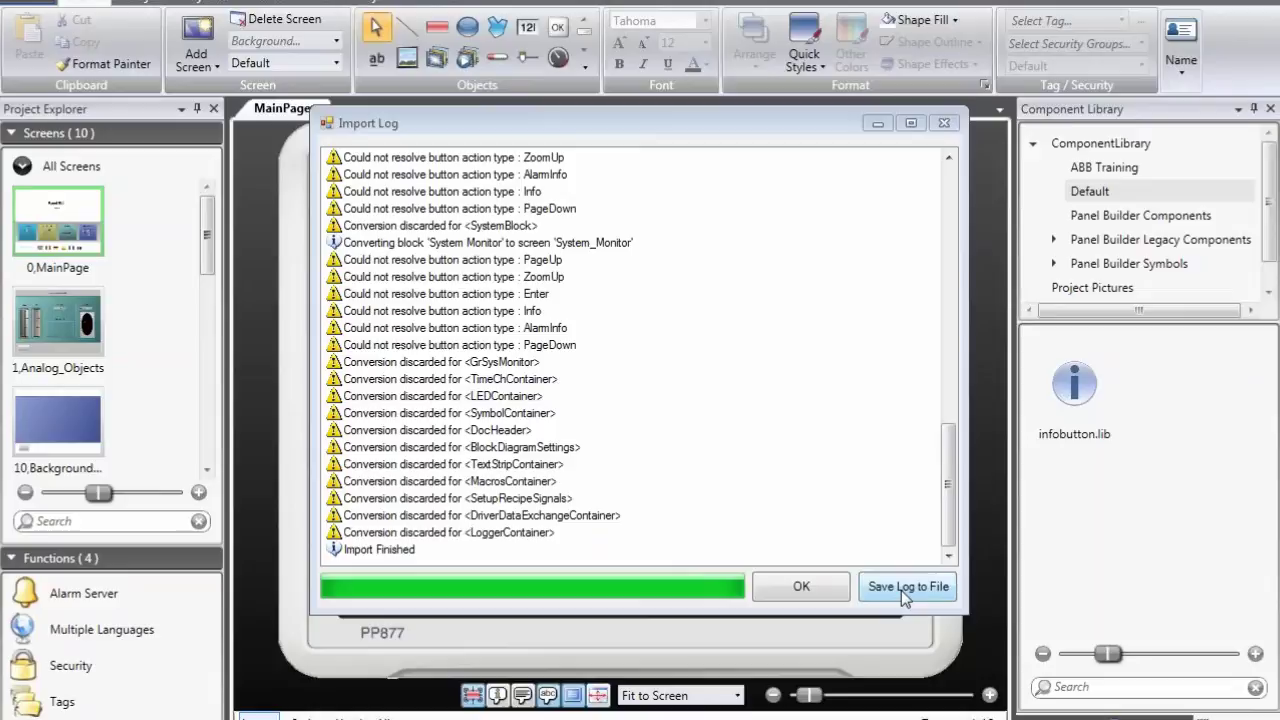
Step: Dismiss the import log now reporting Import Finished
left_click(802, 588)
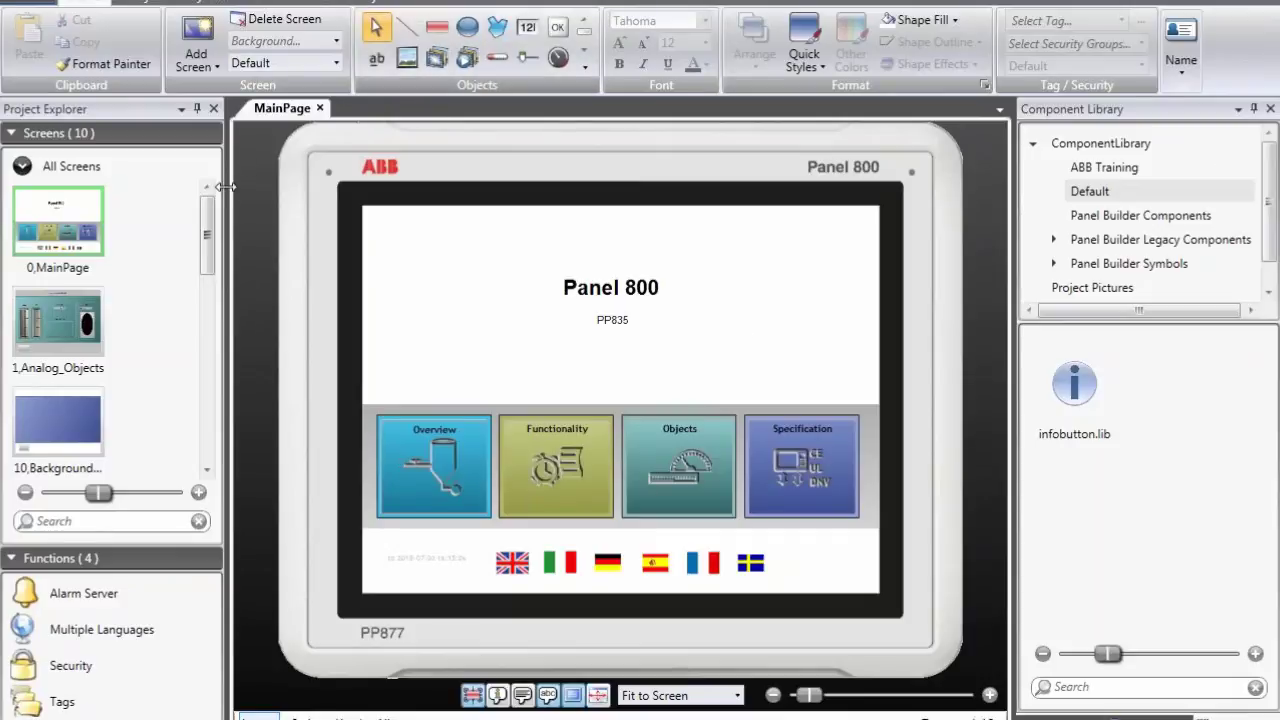
scroll(206, 262, "down", 2)
scroll(114, 277, "up", 1)
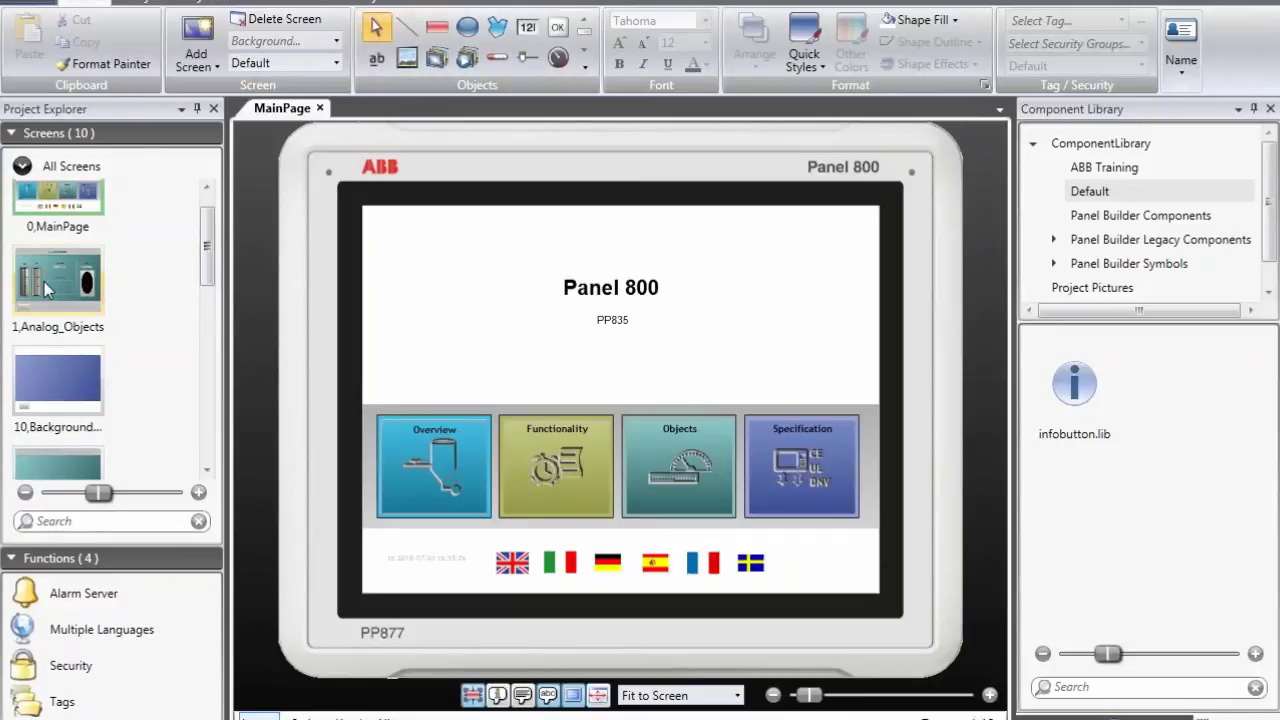
Step: Open the Analog_Objects and Alarm screens from the Project Explorer thumbnails
left_click(129, 282)
scroll(152, 297, "down", 5)
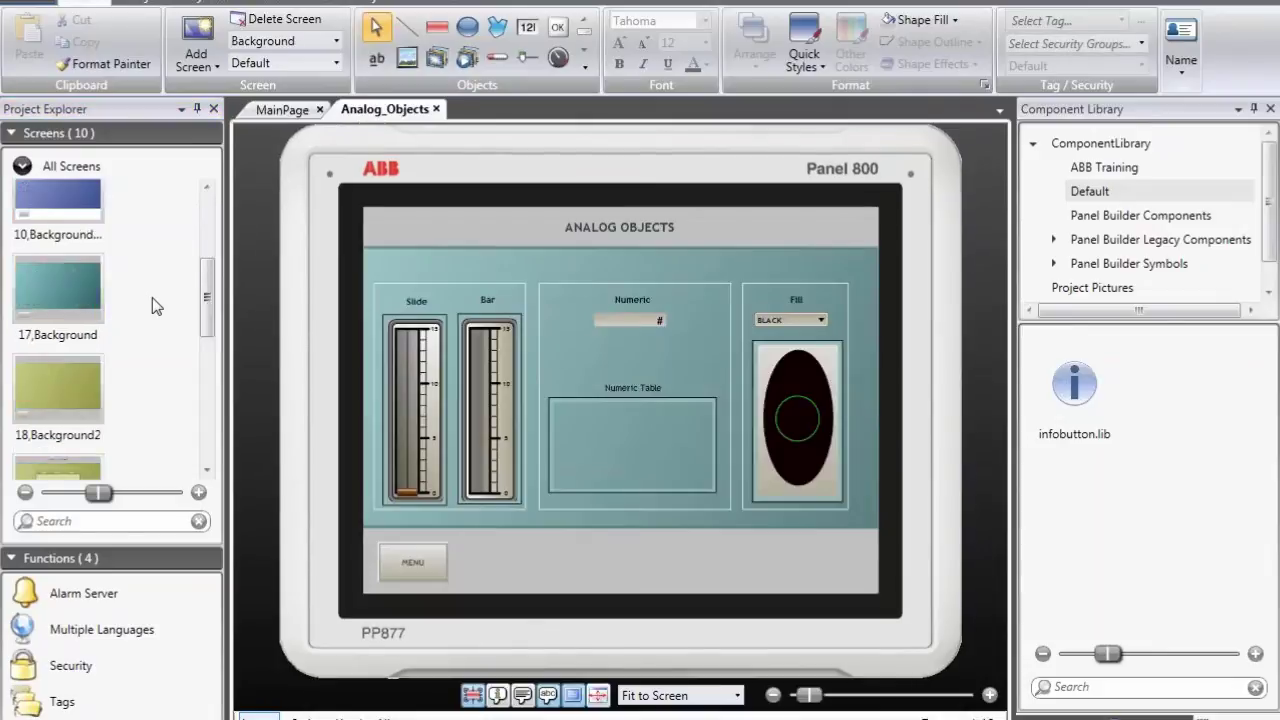
left_click(57, 333)
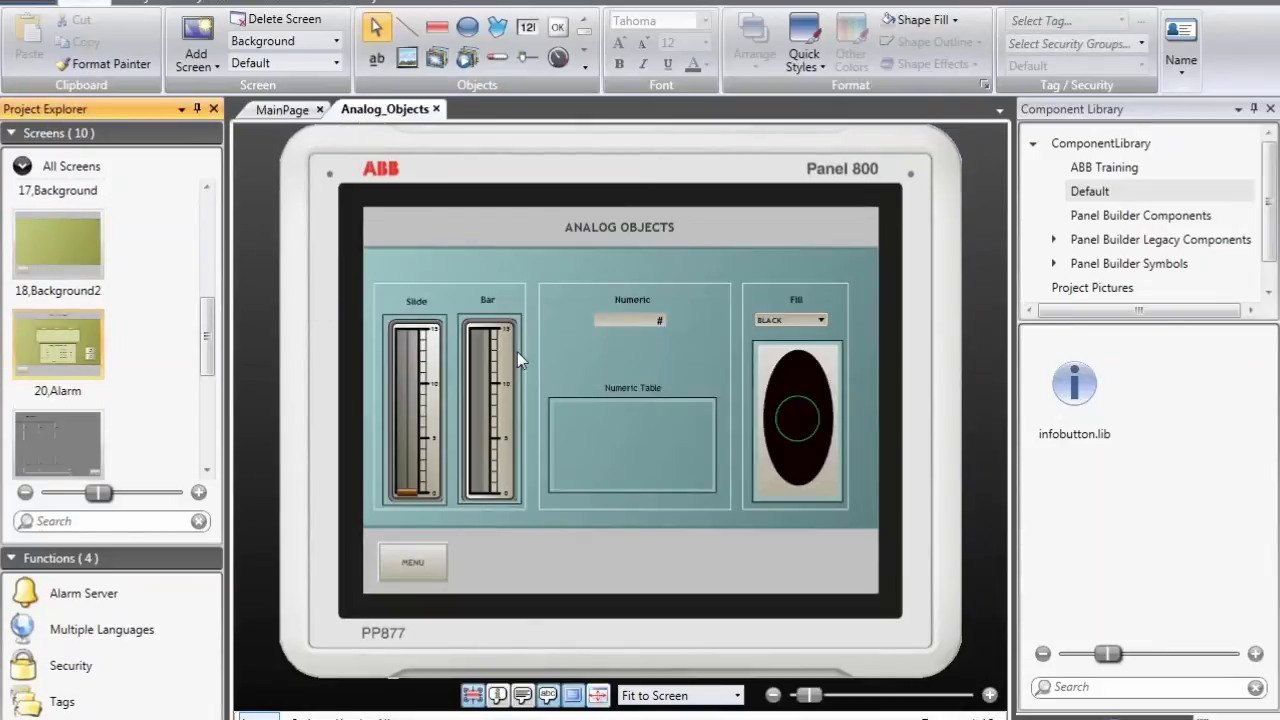
scroll(817, 433, "up", 1)
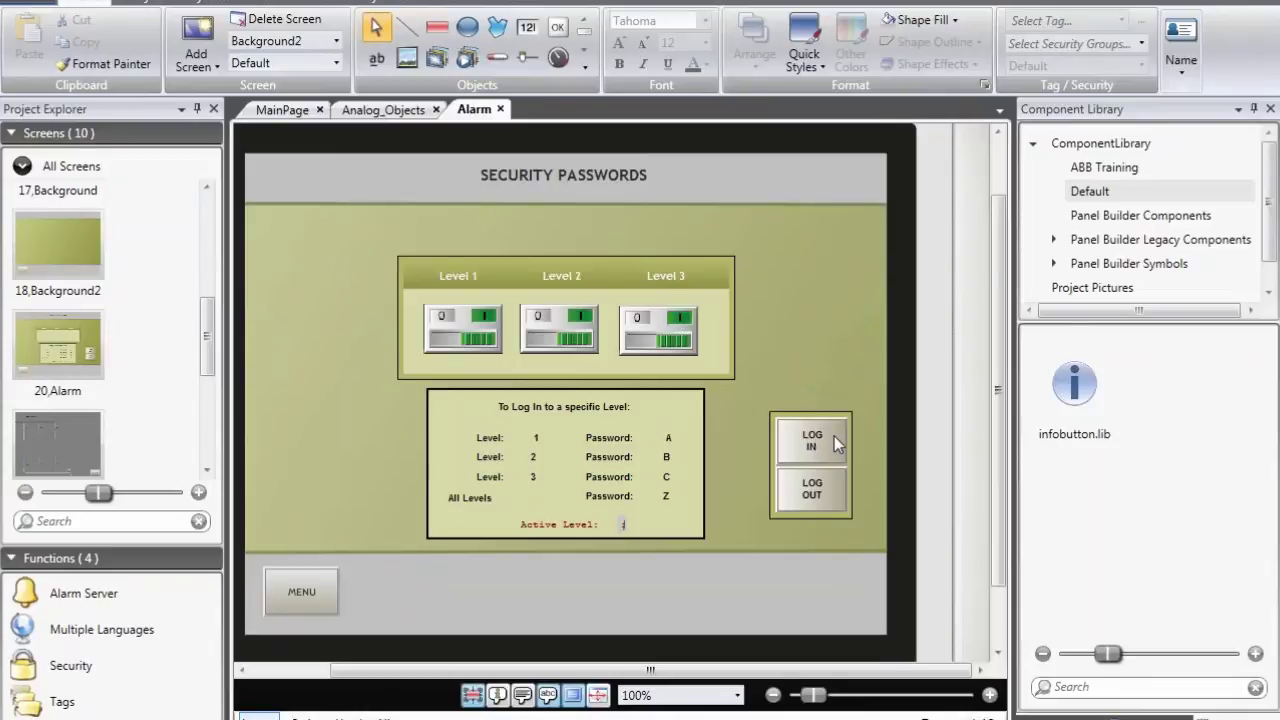
scroll(830, 440, "up", 1)
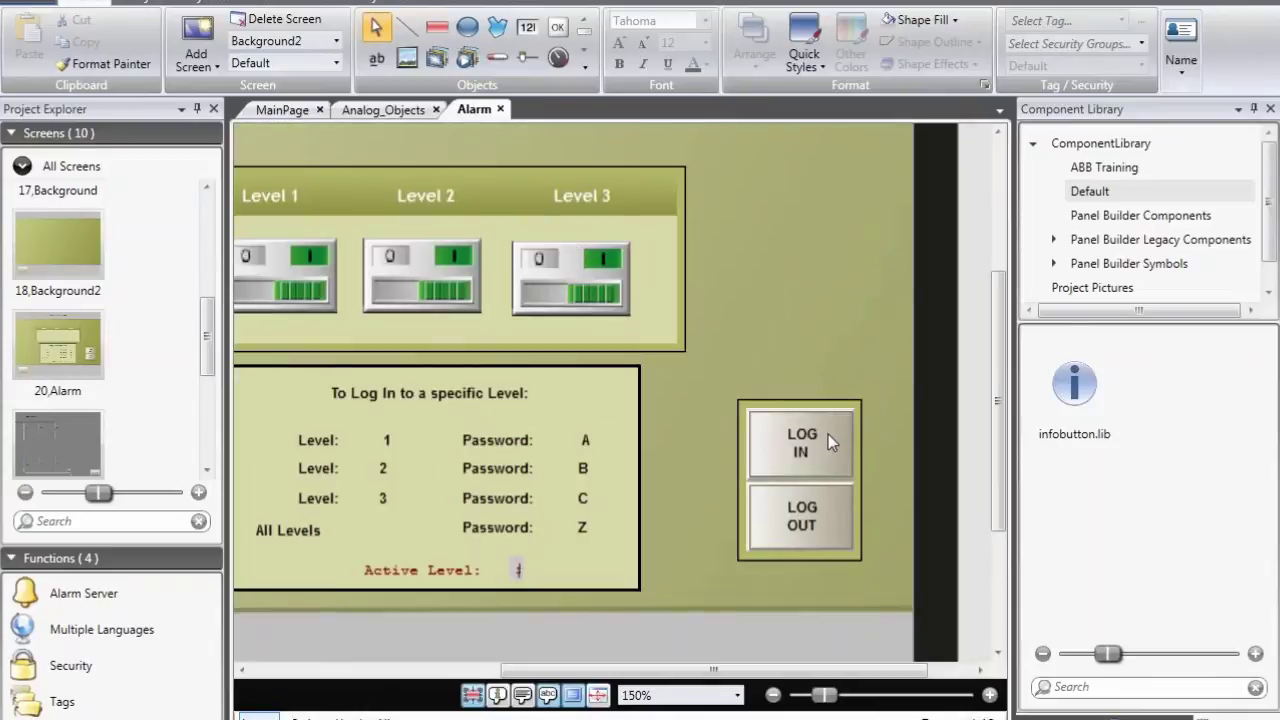
Step: Check that the LOG IN button's Click action is Login, then deselect it
left_click(829, 434)
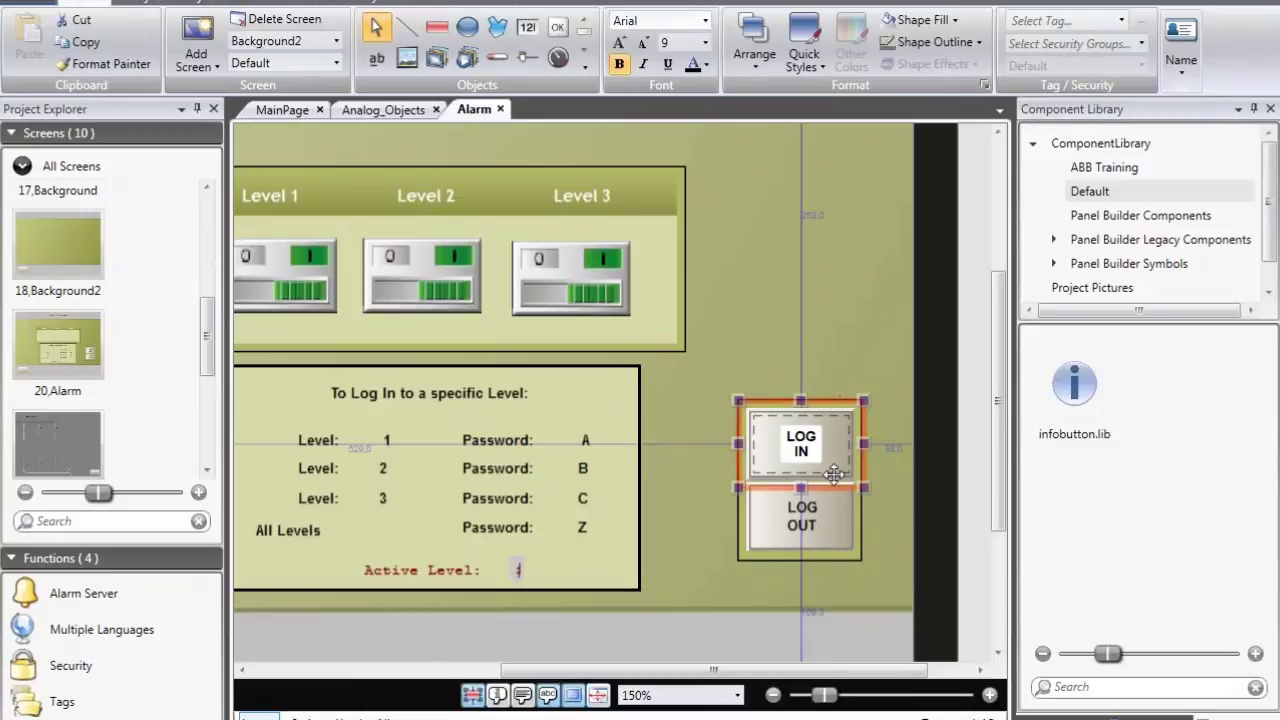
left_click(548, 5)
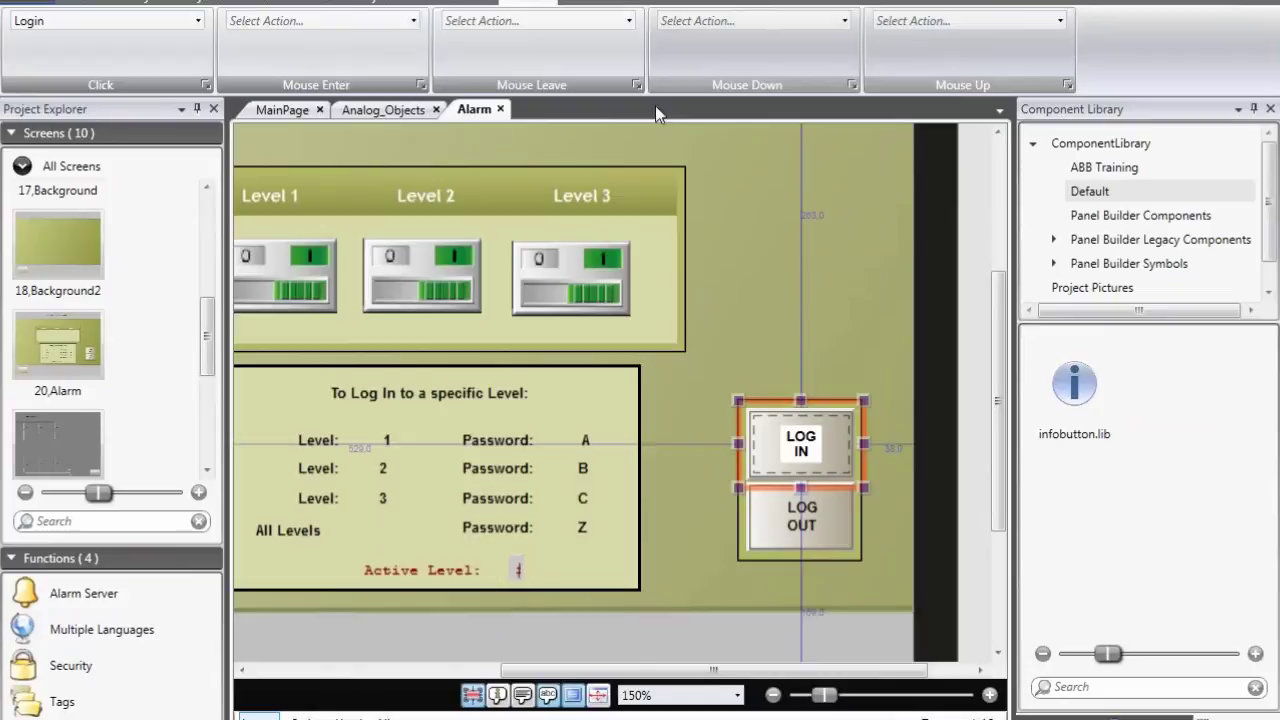
left_click(820, 263)
Step: Run the project in the simulator from the Project tab
scroll(820, 255, "down", 2)
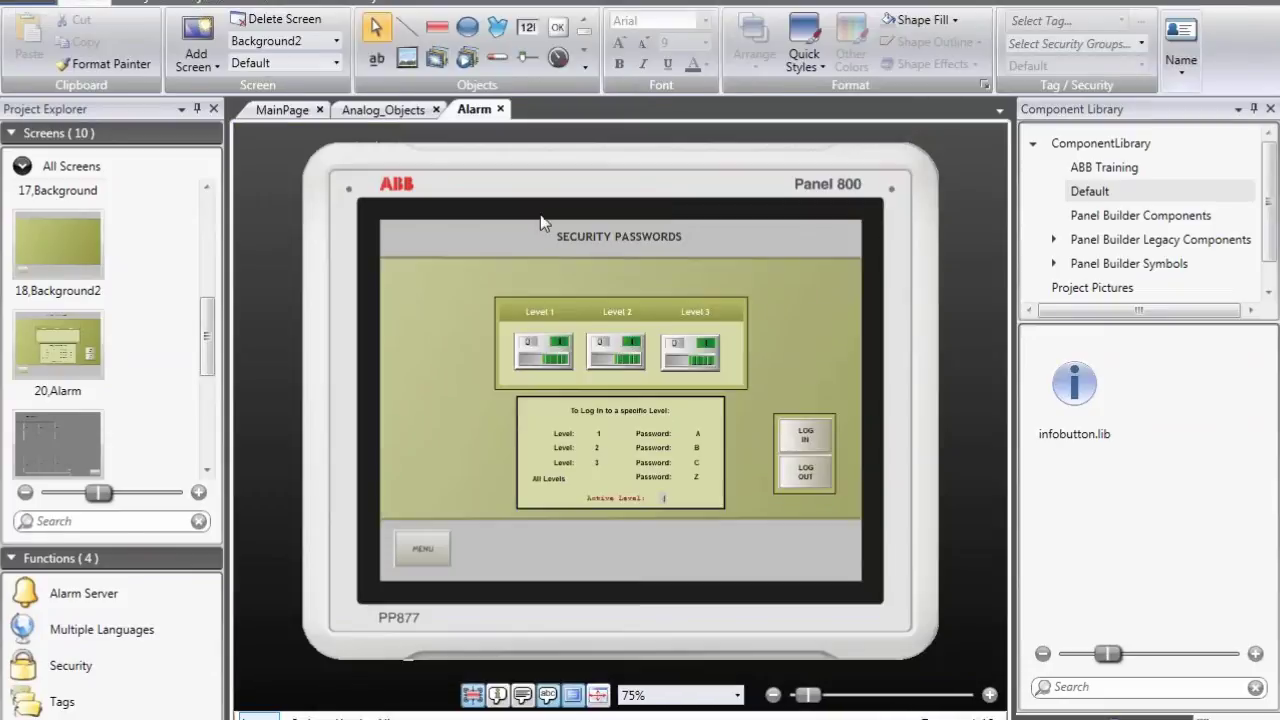
left_click(152, 5)
left_click(119, 45)
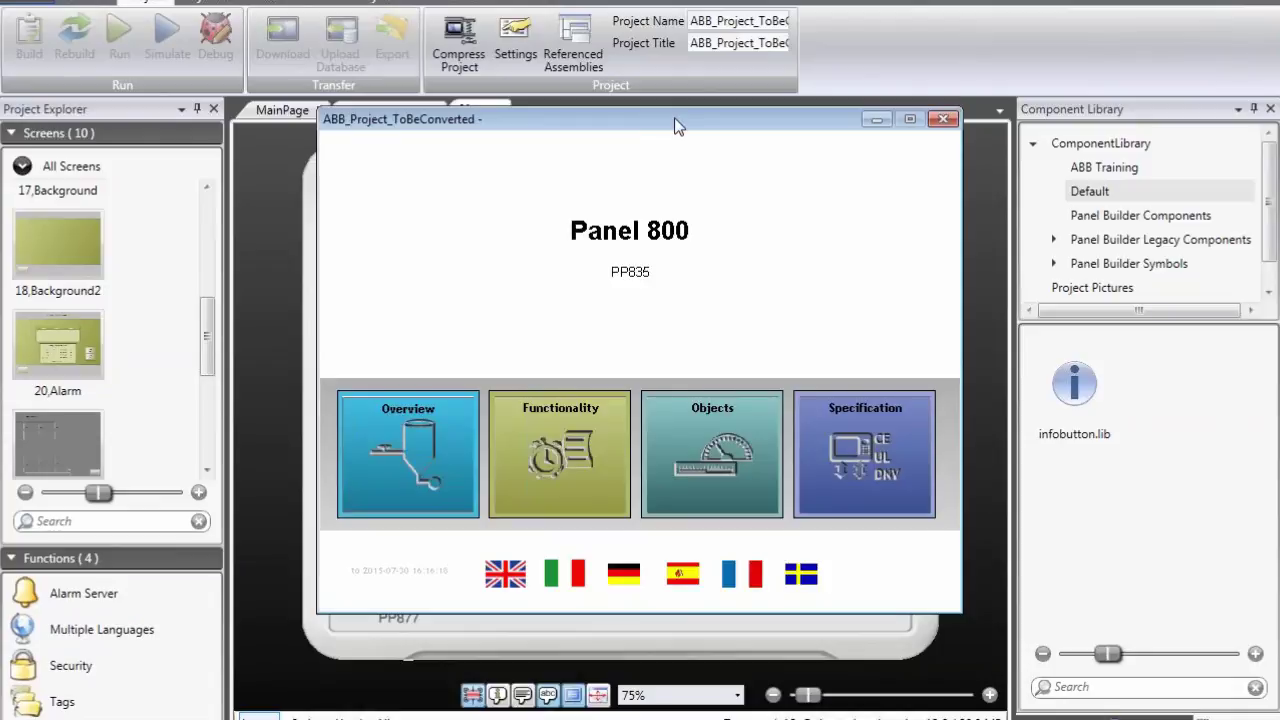
Step: In the simulator, visit Security Passwords and Analog Objects, returning to the home screen after each
left_click(674, 114)
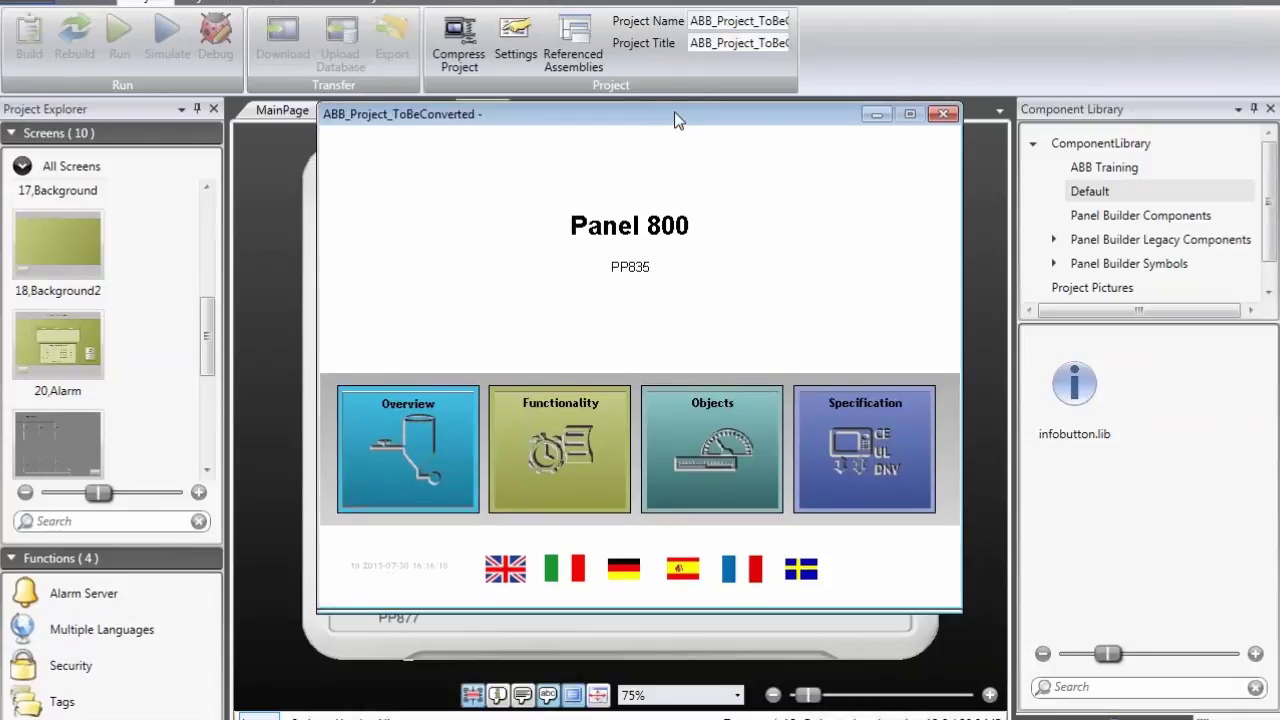
left_click_drag(674, 118, 667, 96)
left_click(554, 430)
left_click(363, 537)
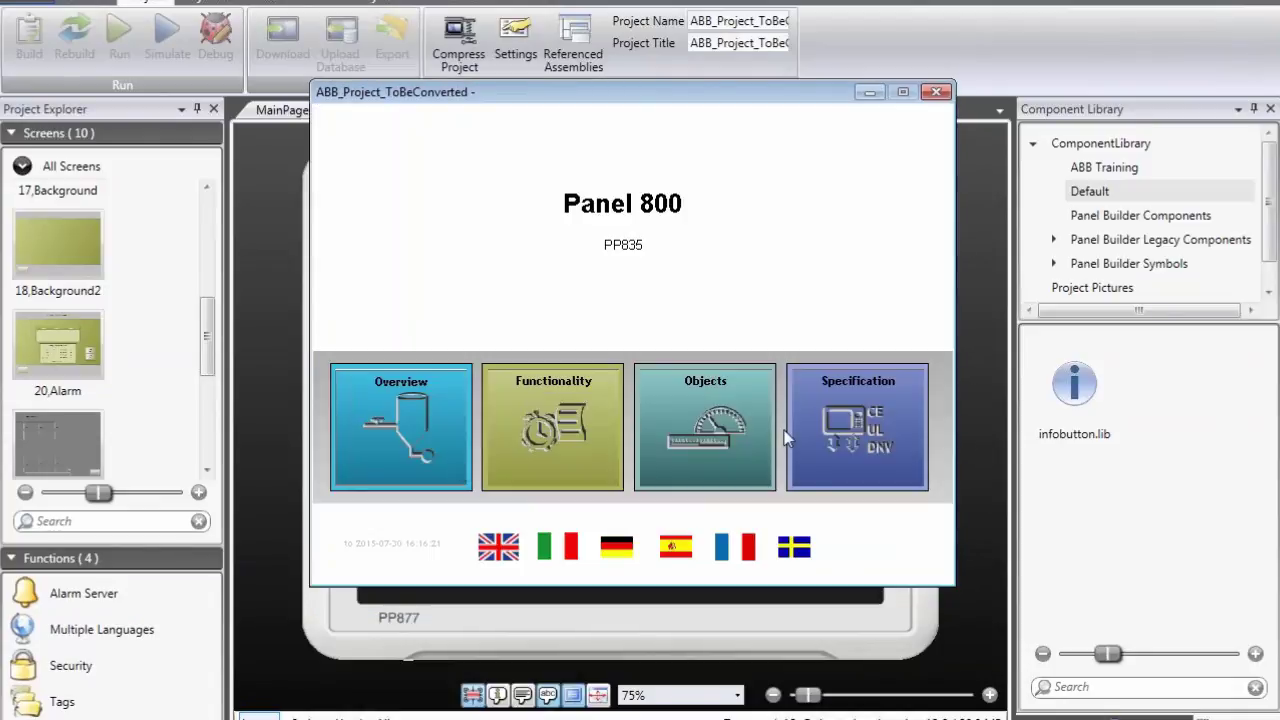
left_click(754, 429)
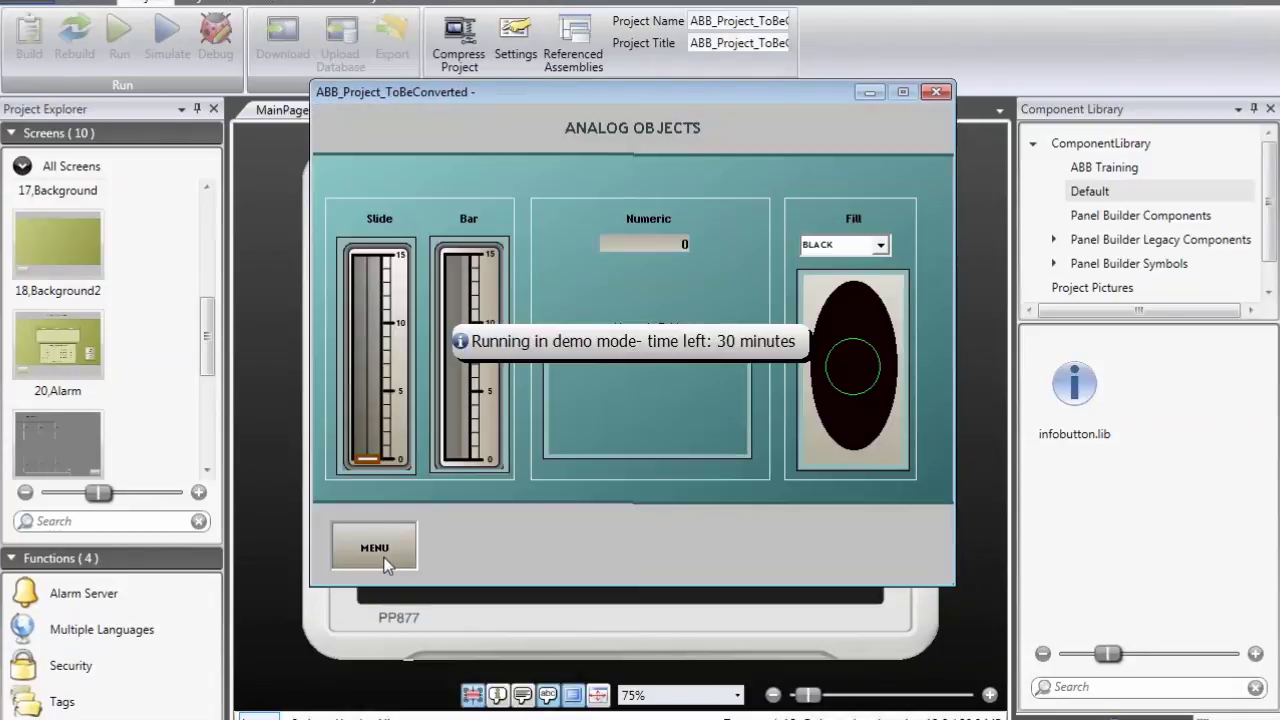
left_click(388, 558)
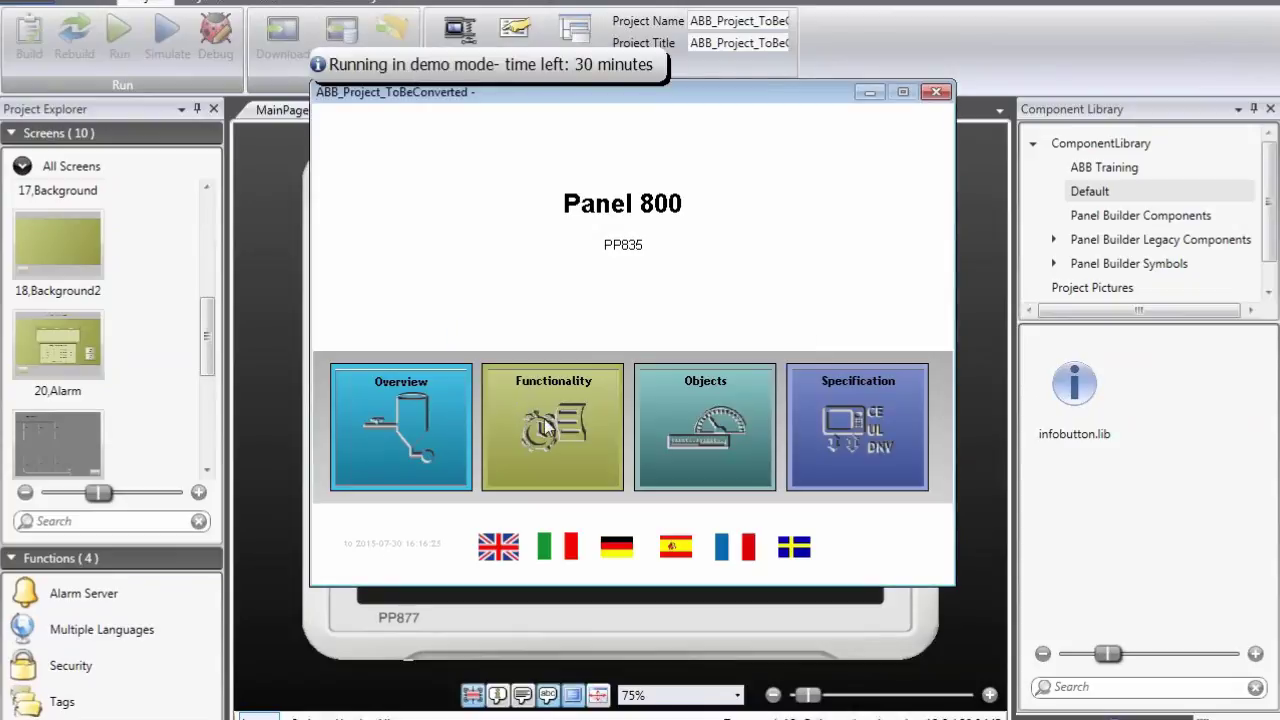
Step: Try logging in on the Security Passwords screen, then close the simulator
left_click(580, 422)
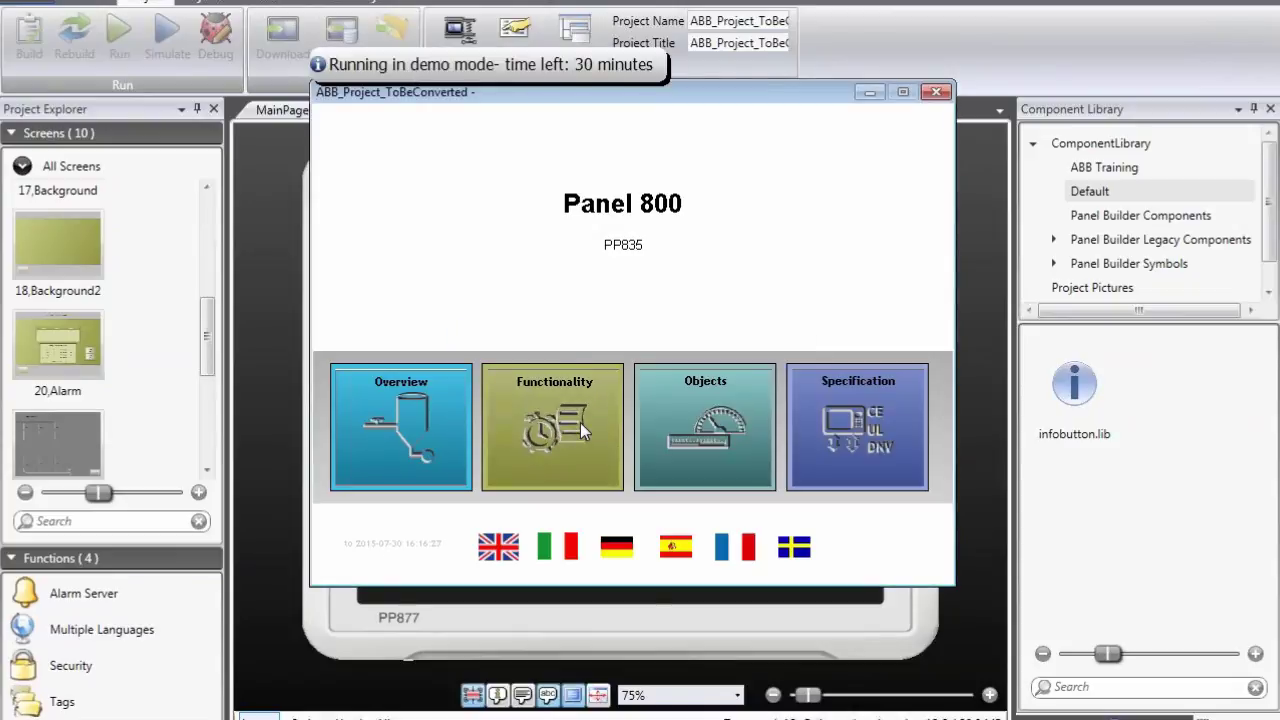
left_click(868, 393)
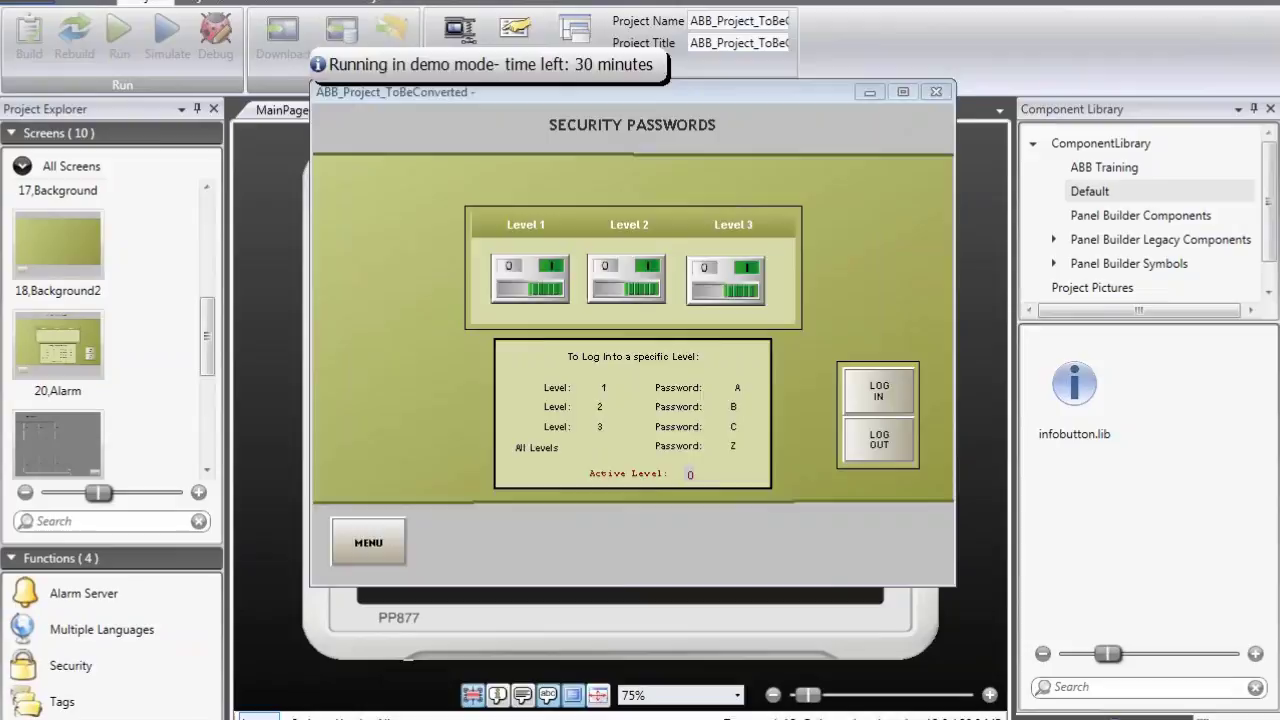
key("alt+F4")
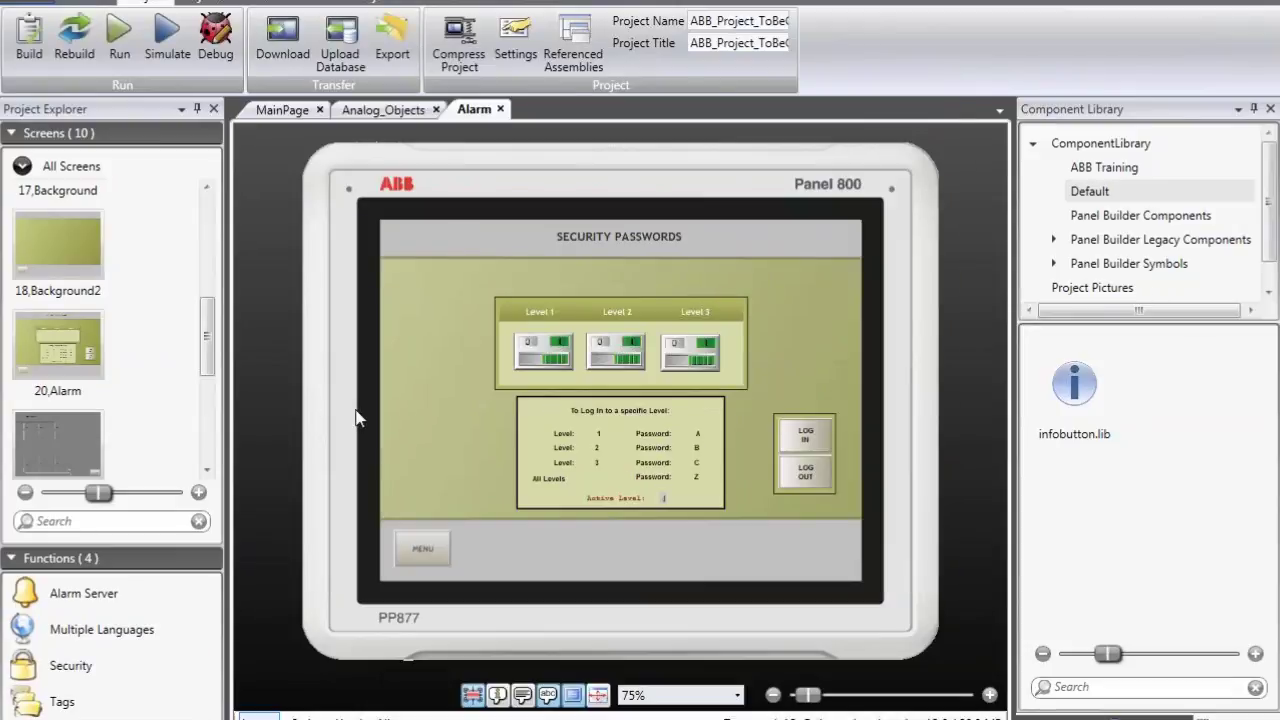